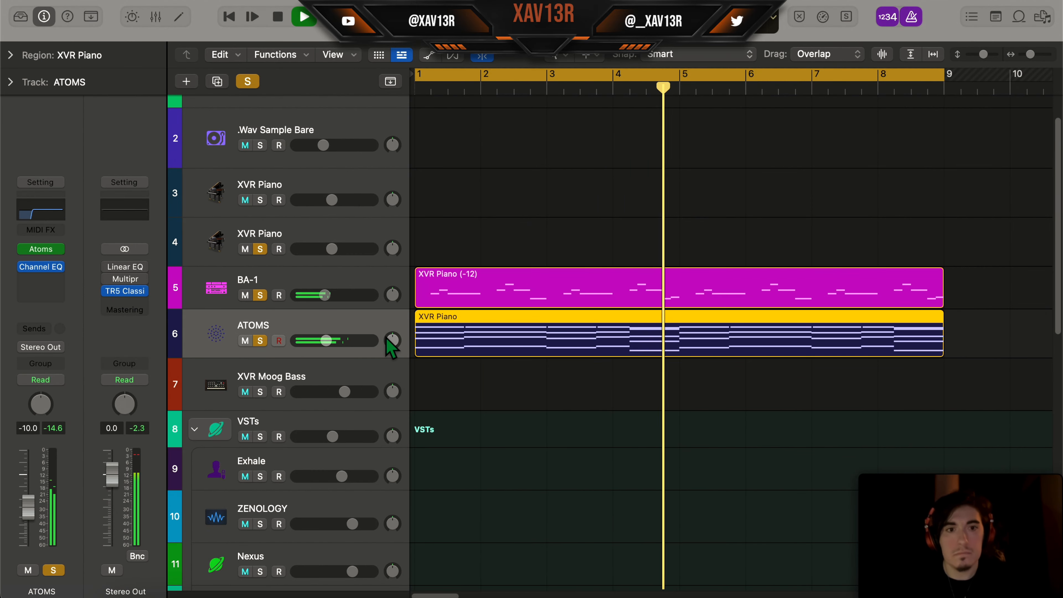
Transpose all the notes in the ATOMS region down three semitones and play back the result
double_click(476, 331)
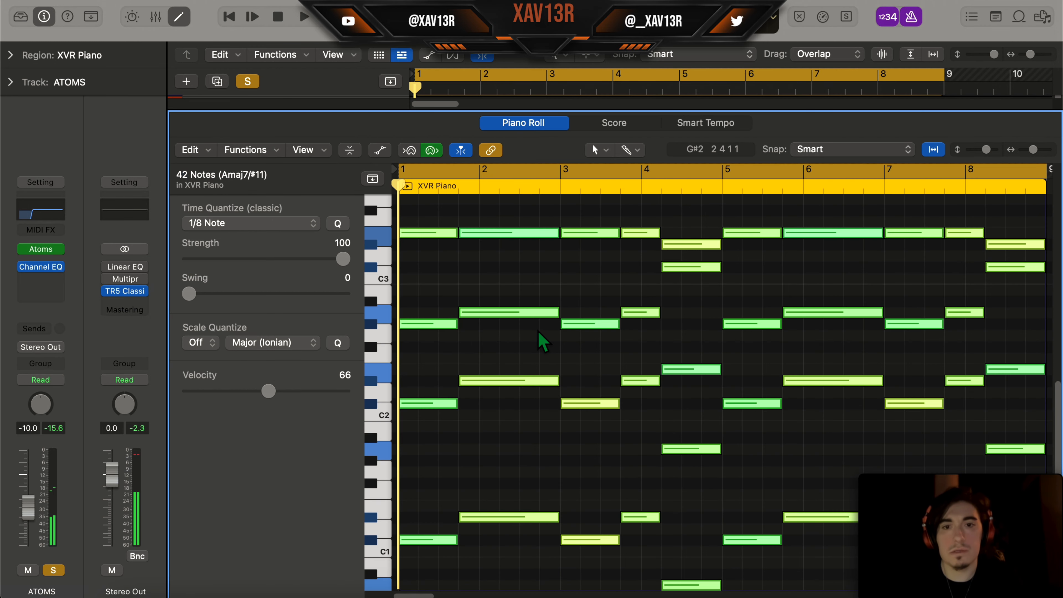
scroll(539, 331, "down", 5)
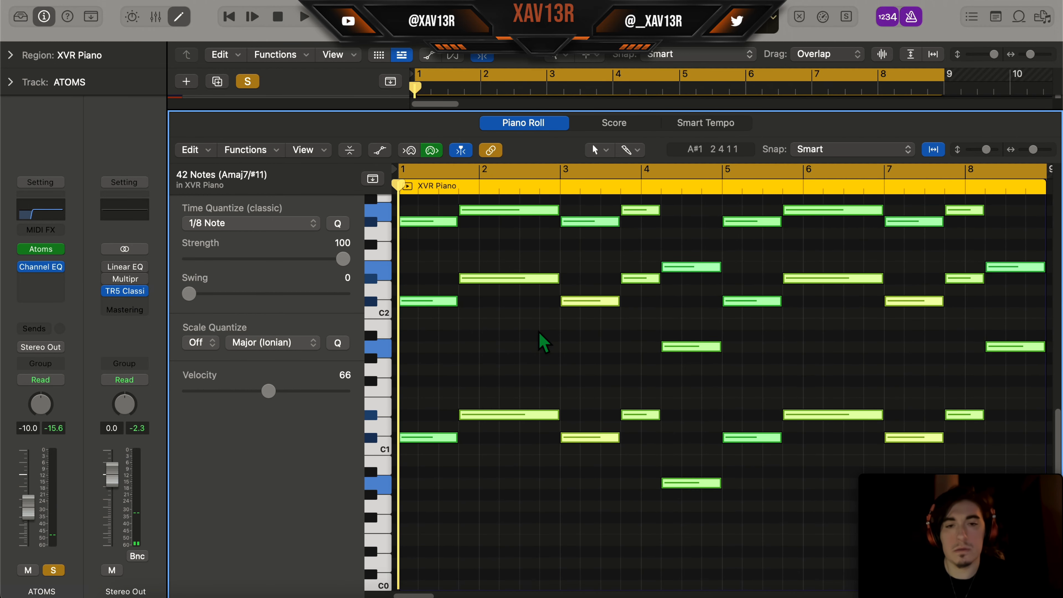
key("alt+Down")
key("alt+Down")
key("alt+Down")
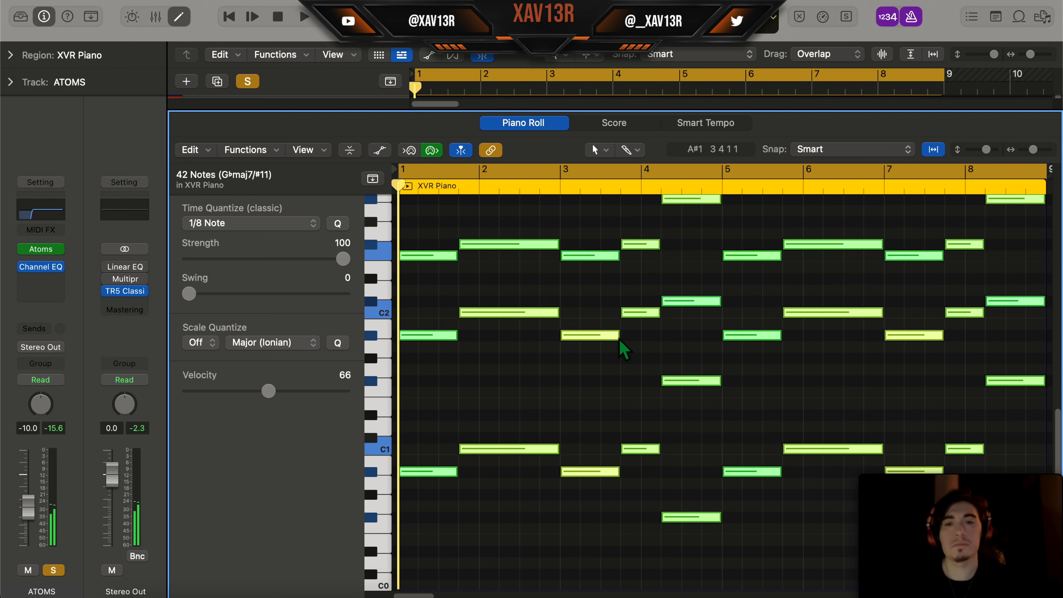
key("e")
scroll(580, 328, "up", 5)
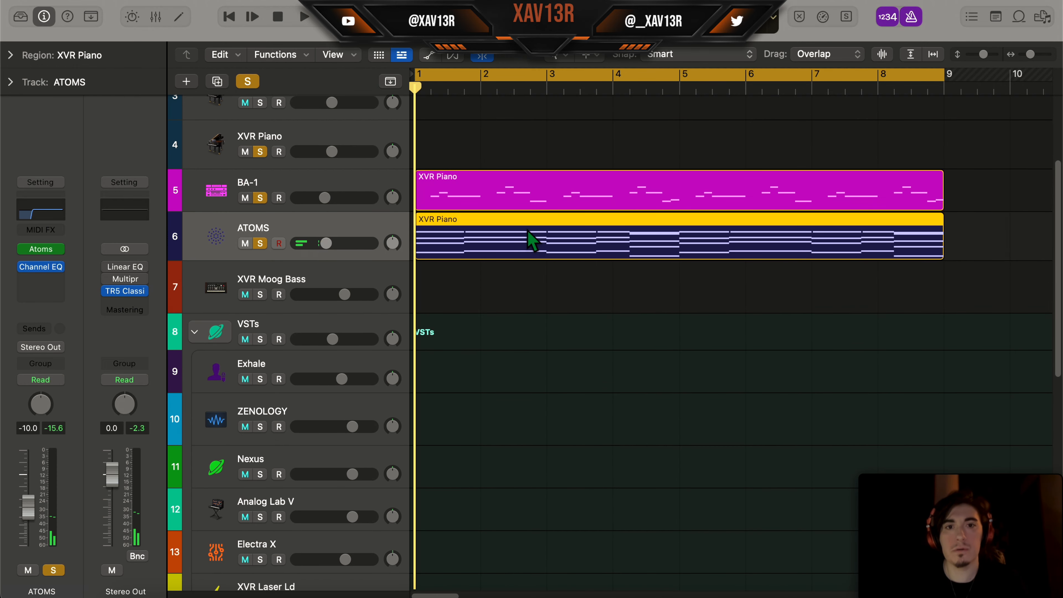
key("space")
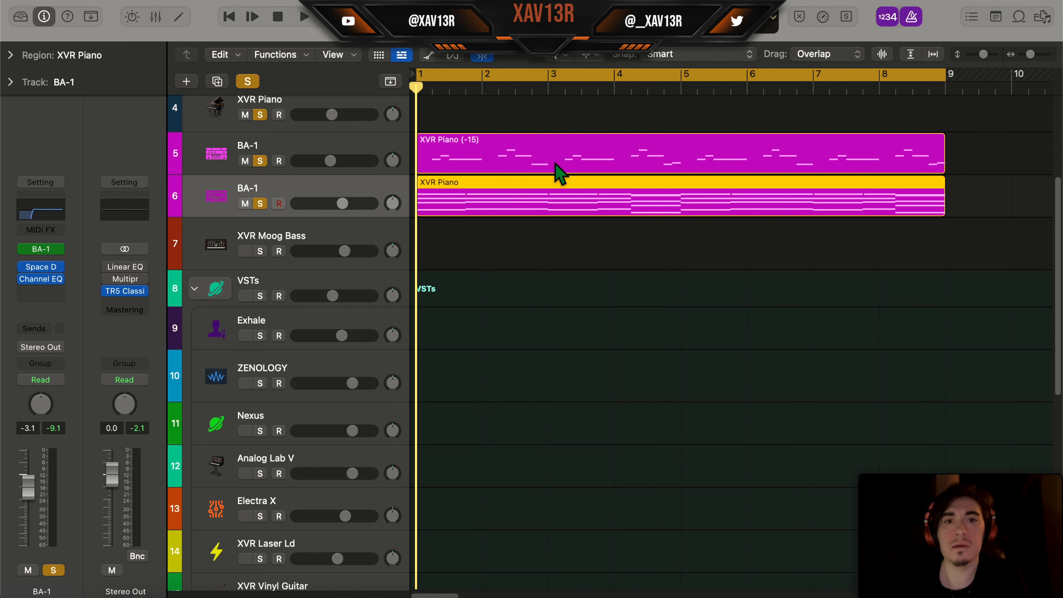
Recolour the chord region on the lower BA-1 track dark blue
right_click(456, 204)
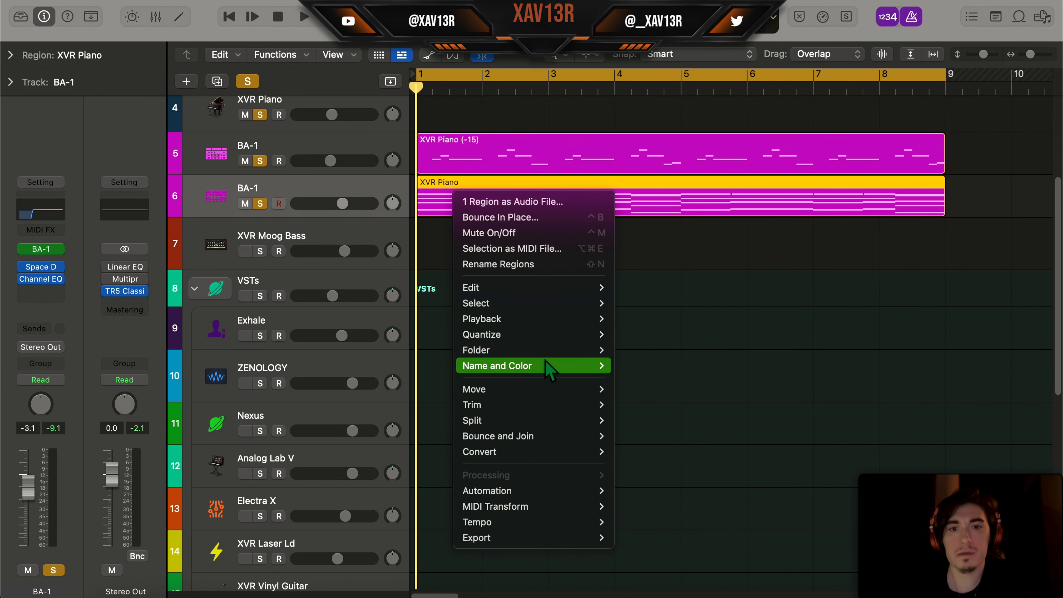
mouse_move(523, 365)
left_click(665, 414)
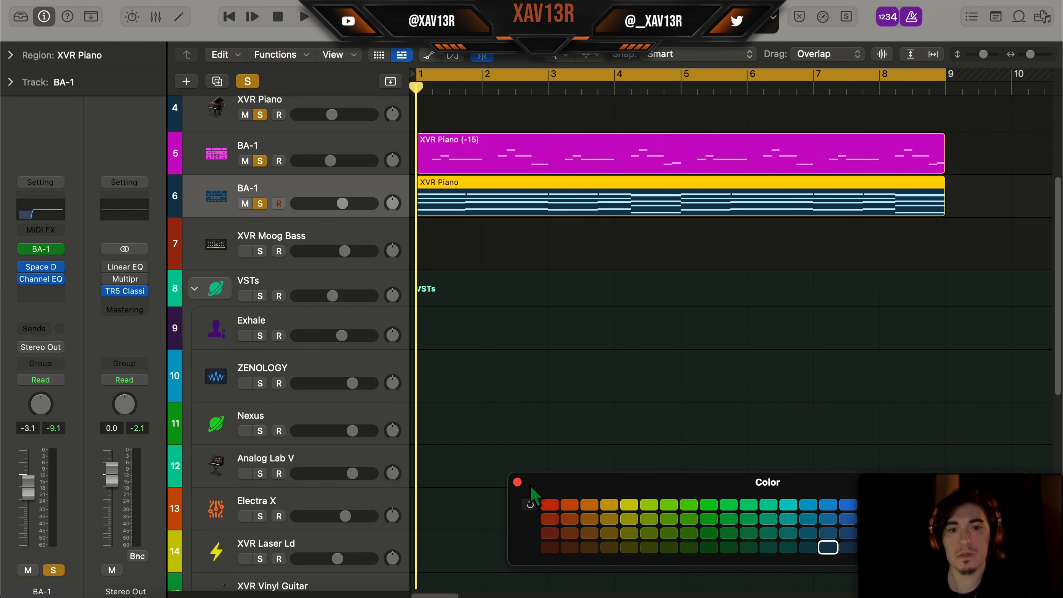
left_click(517, 483)
Create a new software instrument track below the BA-1 tracks and load Alchemy on it
key("alt+super+s")
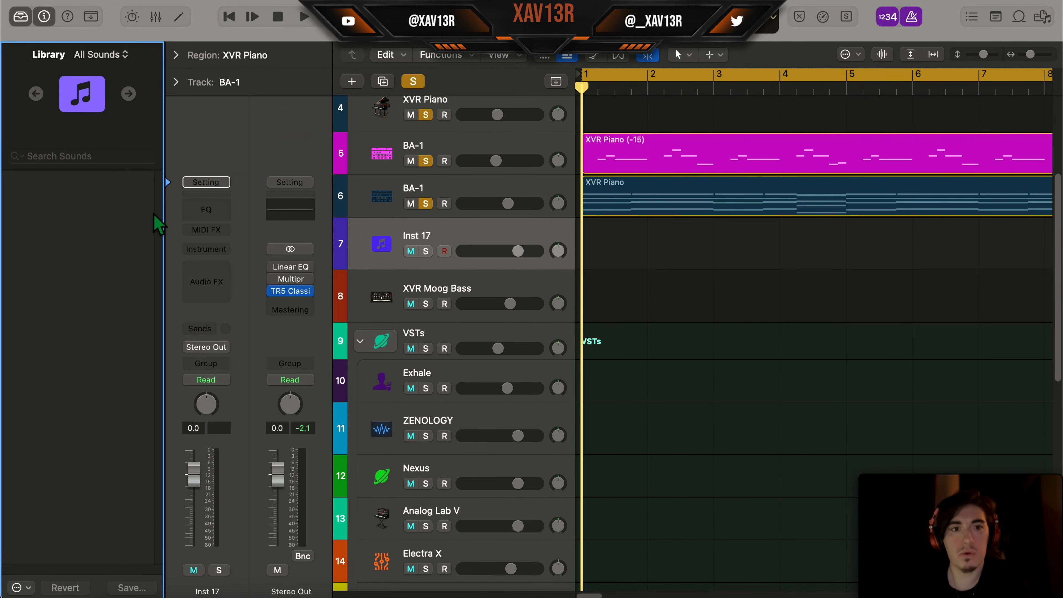
left_click(210, 252)
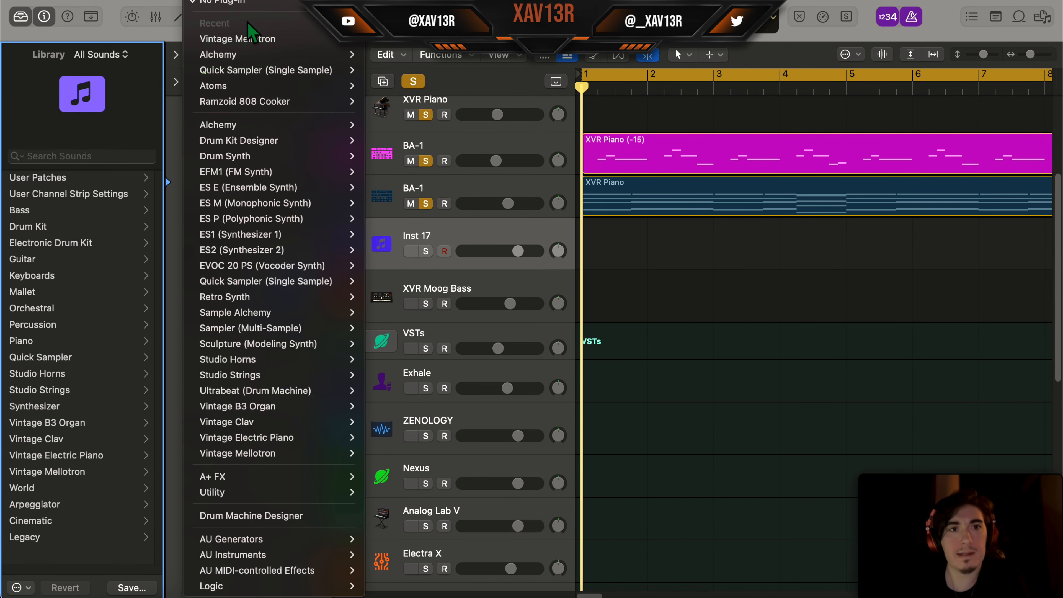
left_click(226, 53)
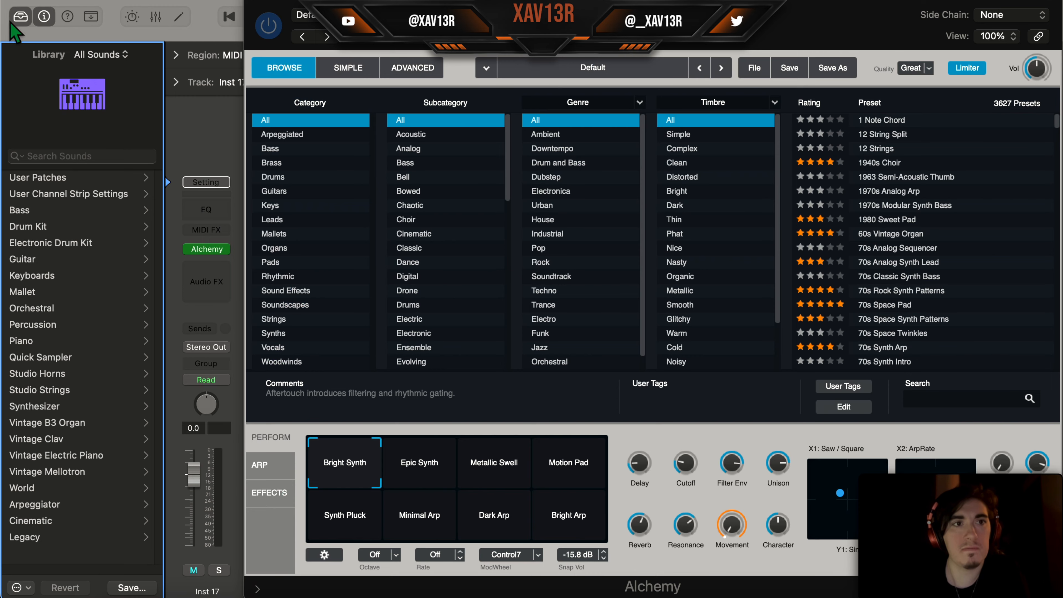
left_click(20, 17)
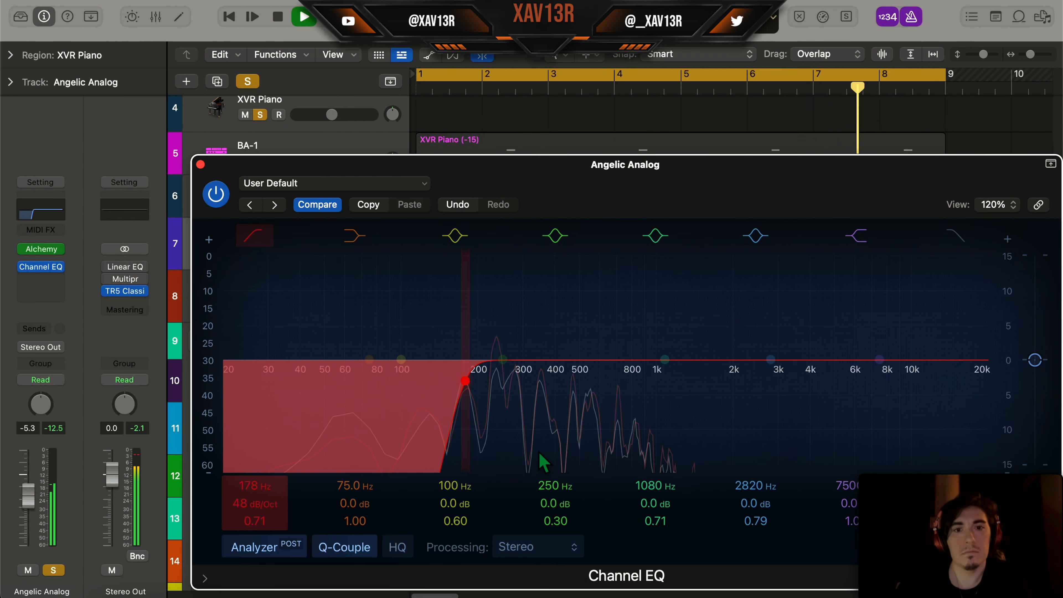
Set the Channel EQ low cut on Angelic Analog to 163 Hz and slightly raise the upper mids
left_click_drag(539, 454, 530, 456)
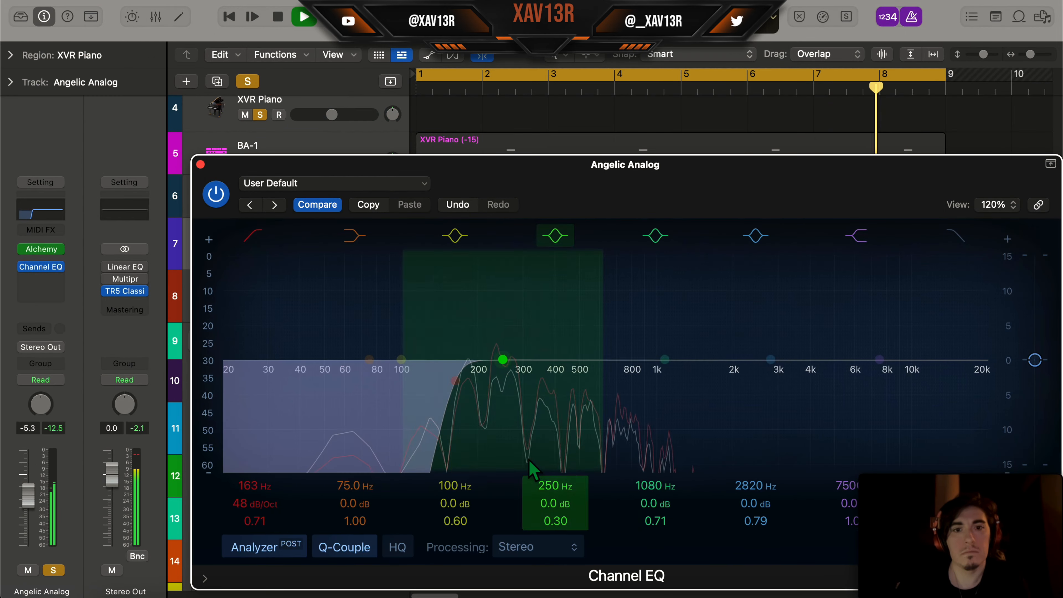
left_click_drag(627, 367, 693, 345)
key("space")
left_click(200, 164)
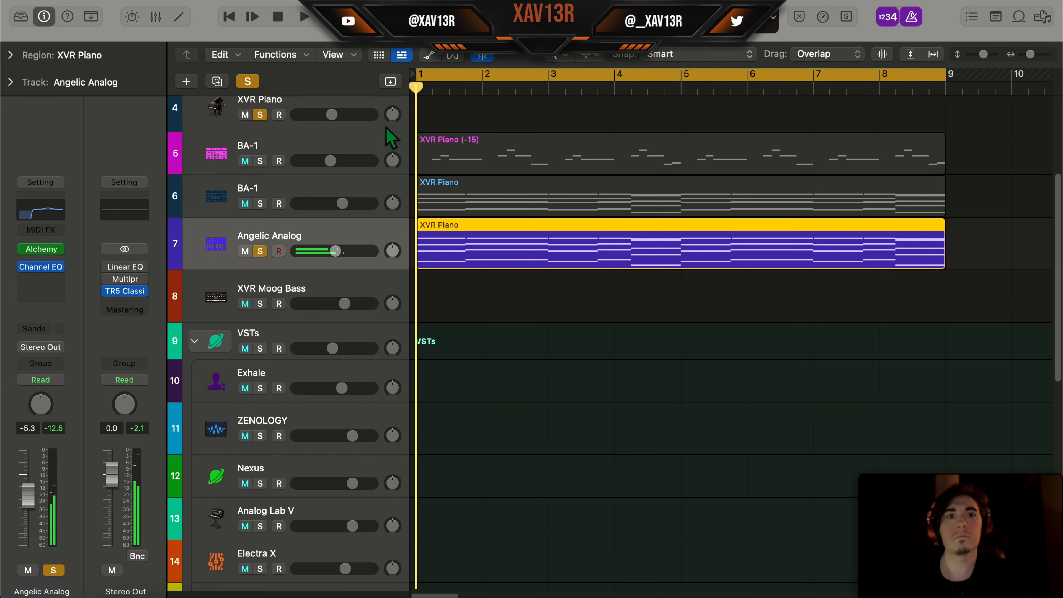
Turn off all solos and balance the levels, setting Angelic Analog to -2.1 dB and lowering the magenta BA-1 track slightly
left_click(247, 81)
key("space")
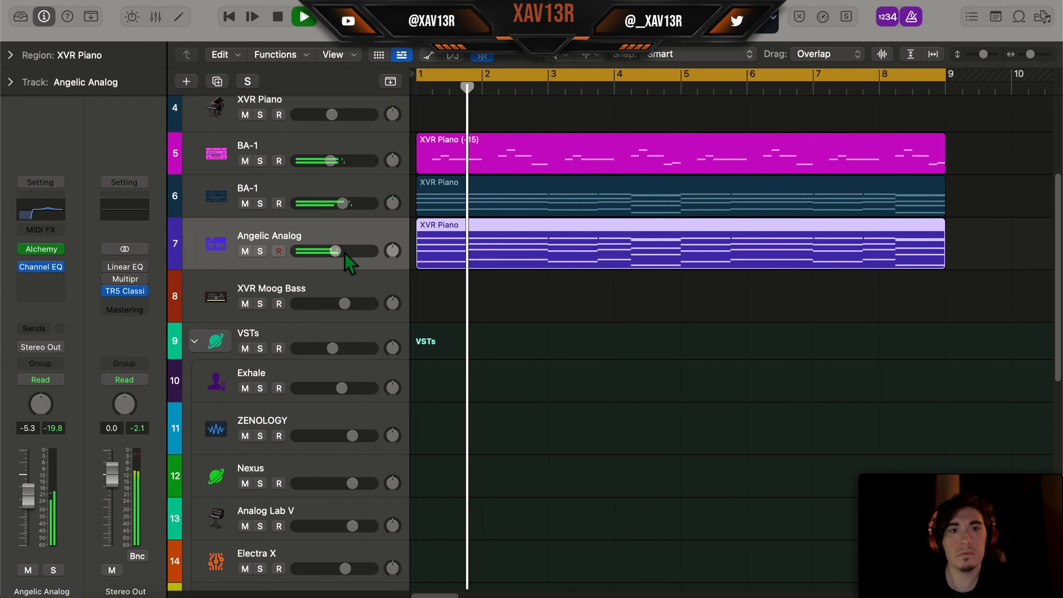
left_click_drag(345, 252, 346, 251)
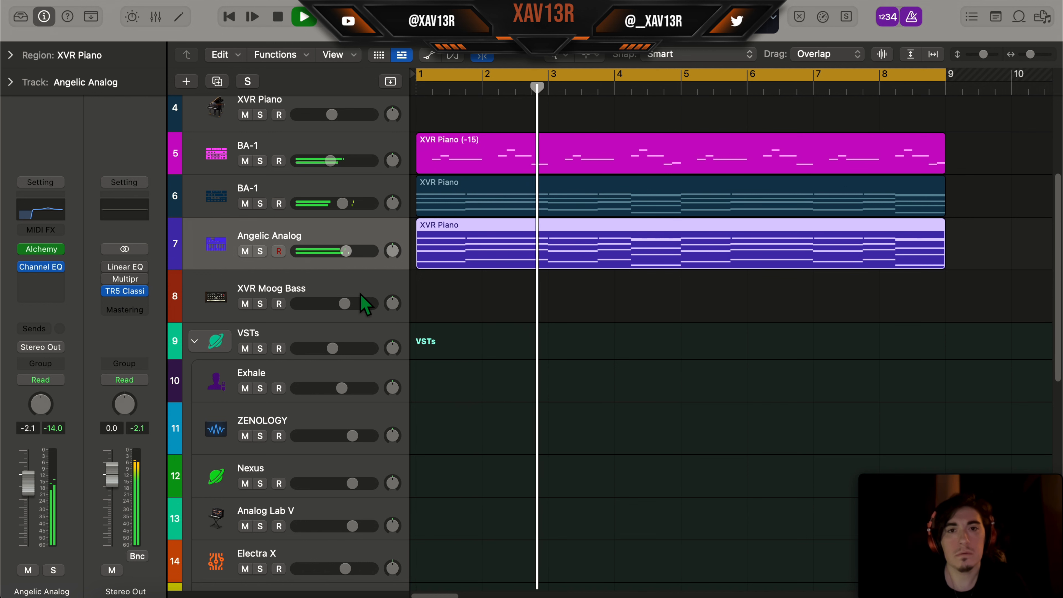
left_click_drag(336, 162, 326, 162)
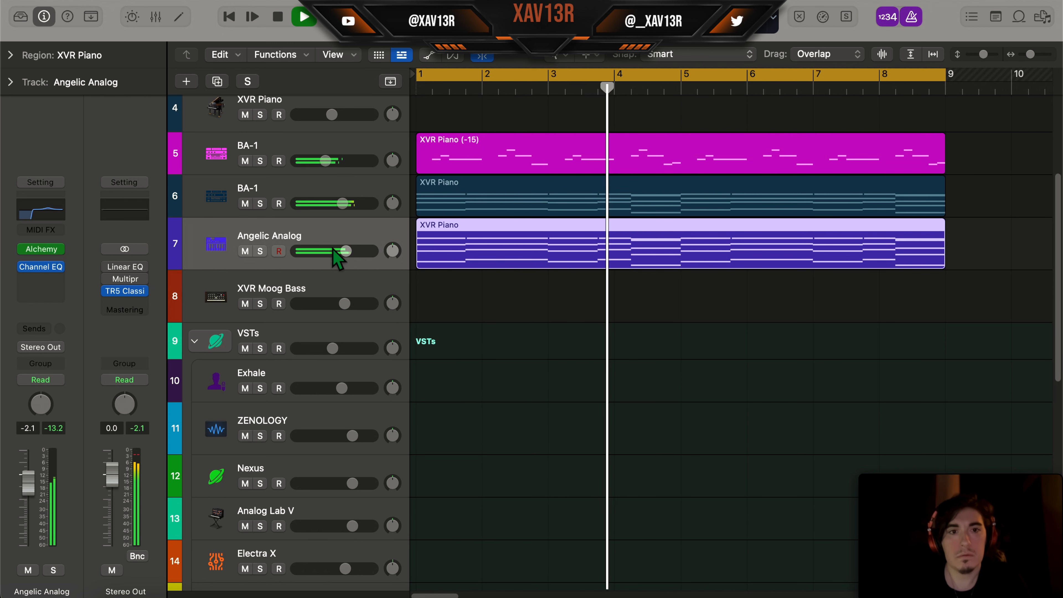
key("Return")
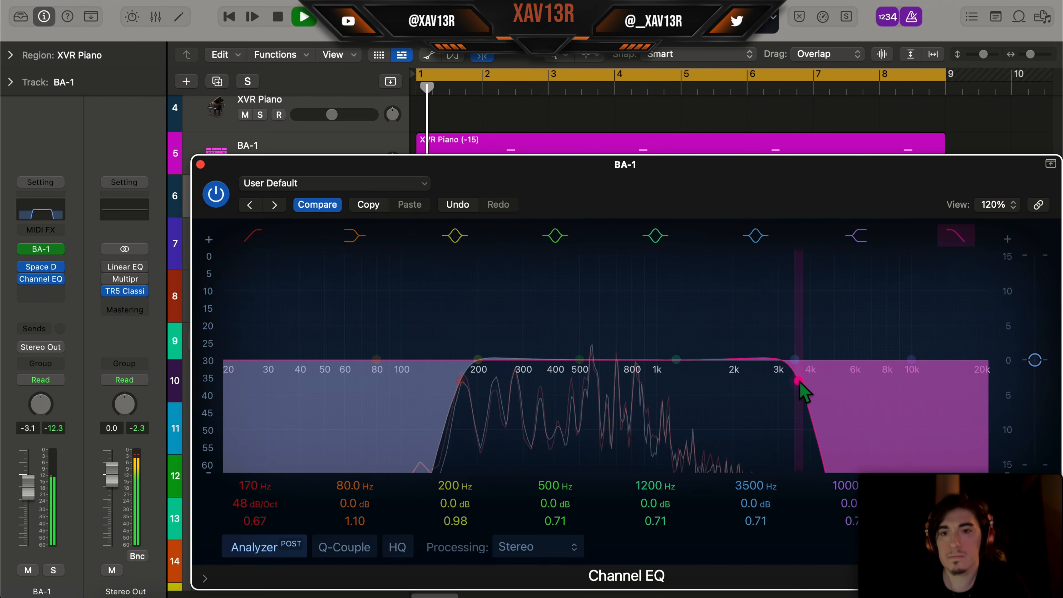
Raise the high-cut frequency in the blue BA-1 track's Channel EQ and play back the mix
left_click_drag(799, 382, 836, 391)
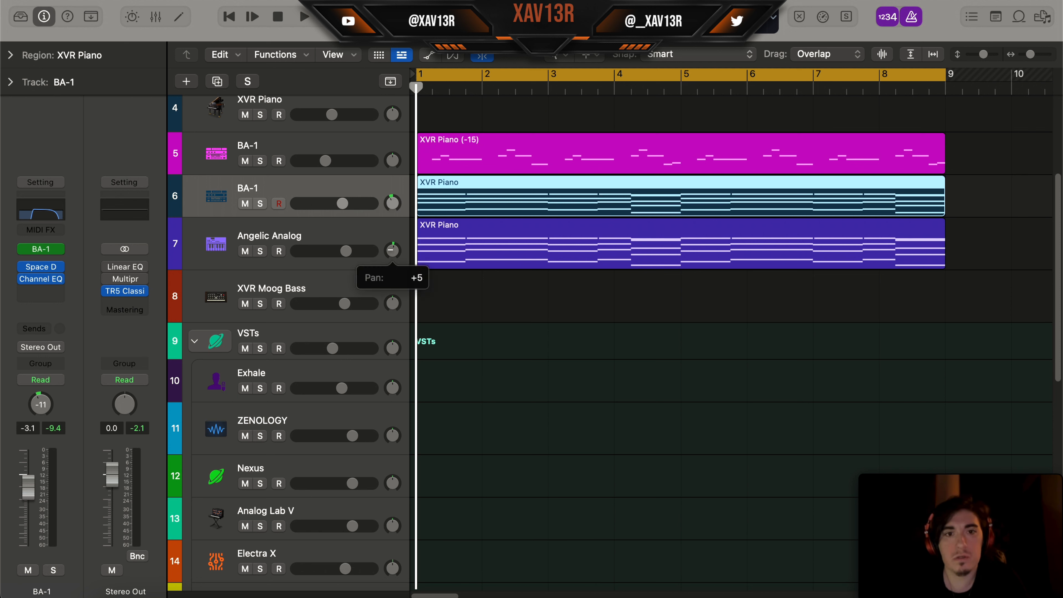
key("space")
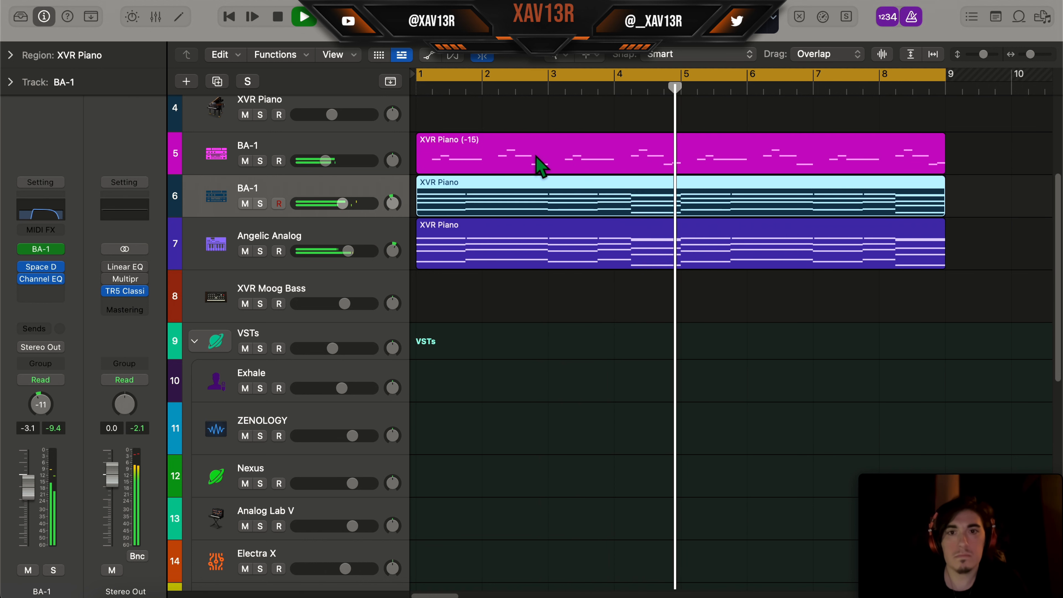
key("space")
left_click(503, 302)
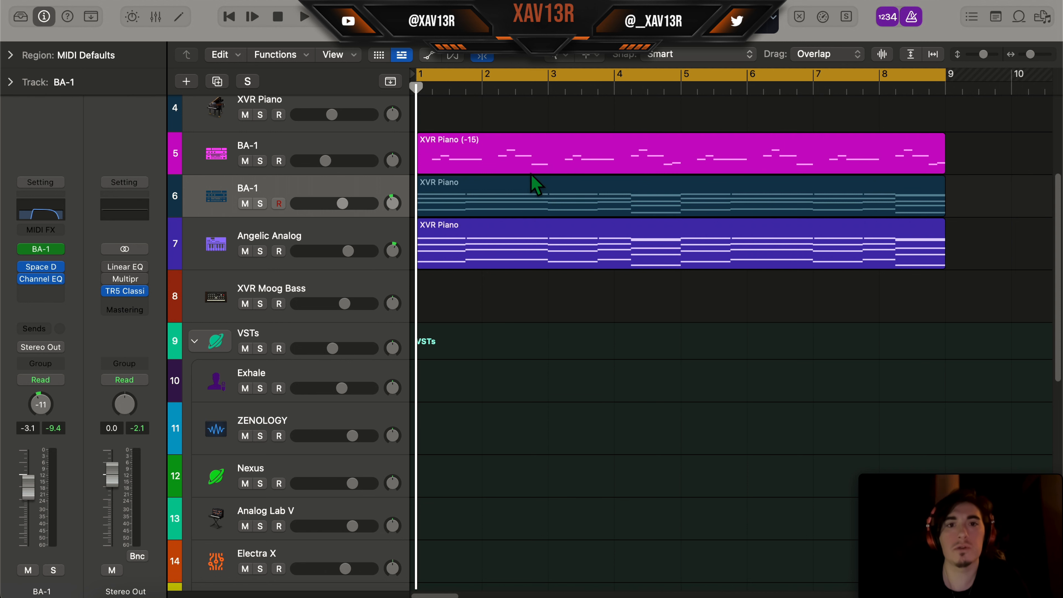
Copy the blue BA-1 chord region to bar 9 and play it with the cycle range on bars 9 to 17
left_click(480, 224)
scroll(616, 191, "down", 5)
scroll(624, 189, "up", 1)
left_click(636, 177)
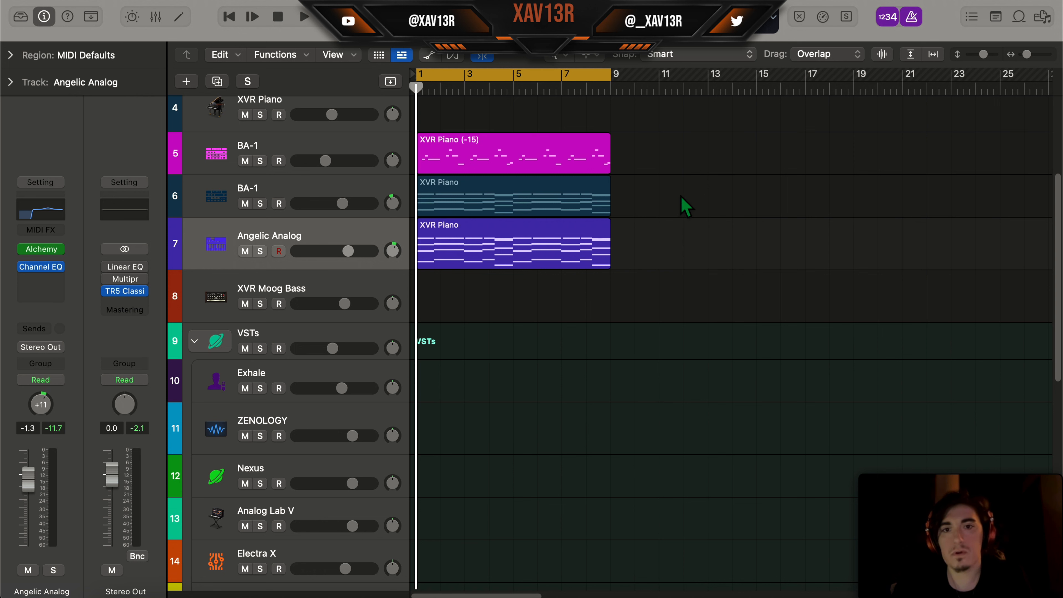
left_click(544, 205)
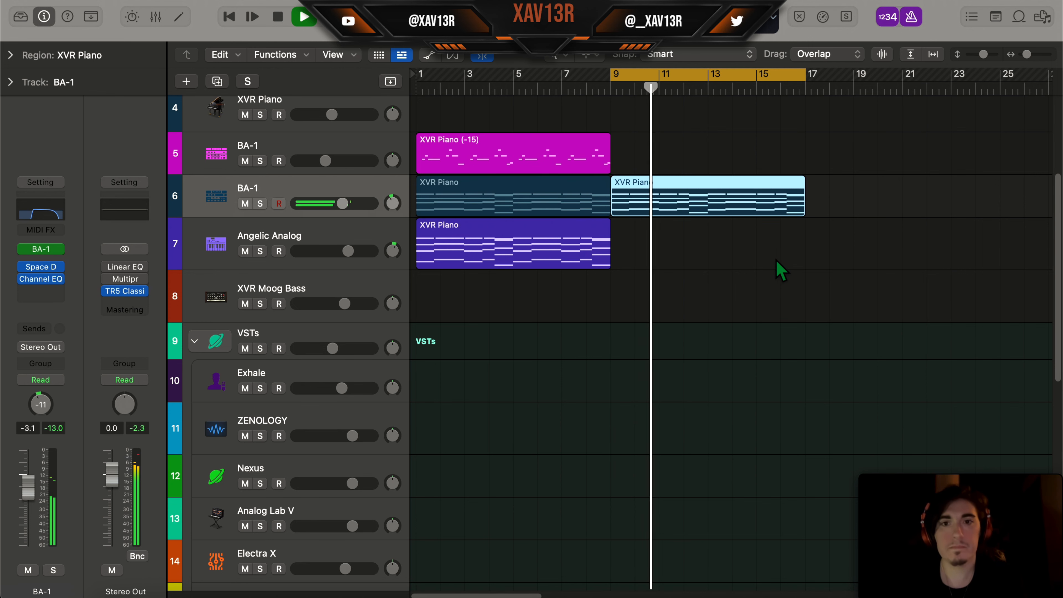
key("space")
Move the Electra X track below Angelic Analog and copy the BA-1 chord region at bar 9 onto it
left_click_drag(297, 554, 297, 268)
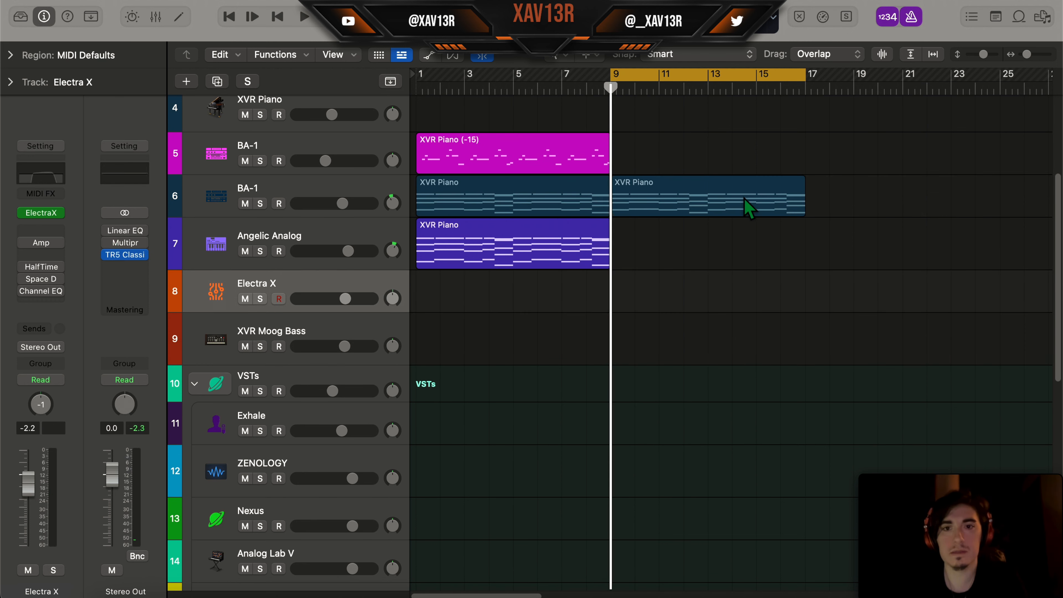
left_click_drag(749, 212, 755, 293)
Open the patch browser of the ElectraX instrument
left_click(42, 214)
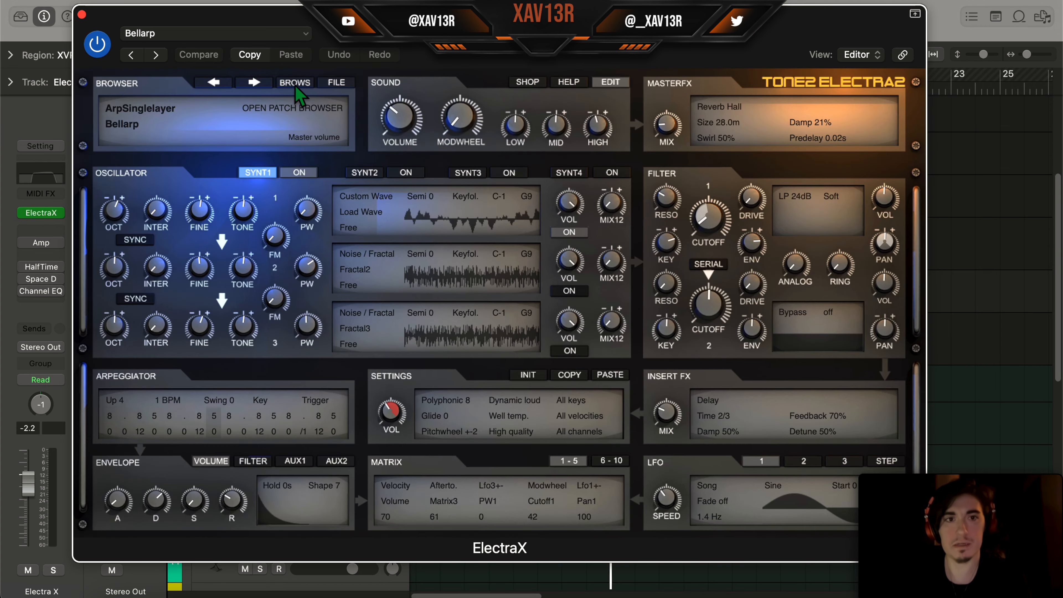
left_click(296, 89)
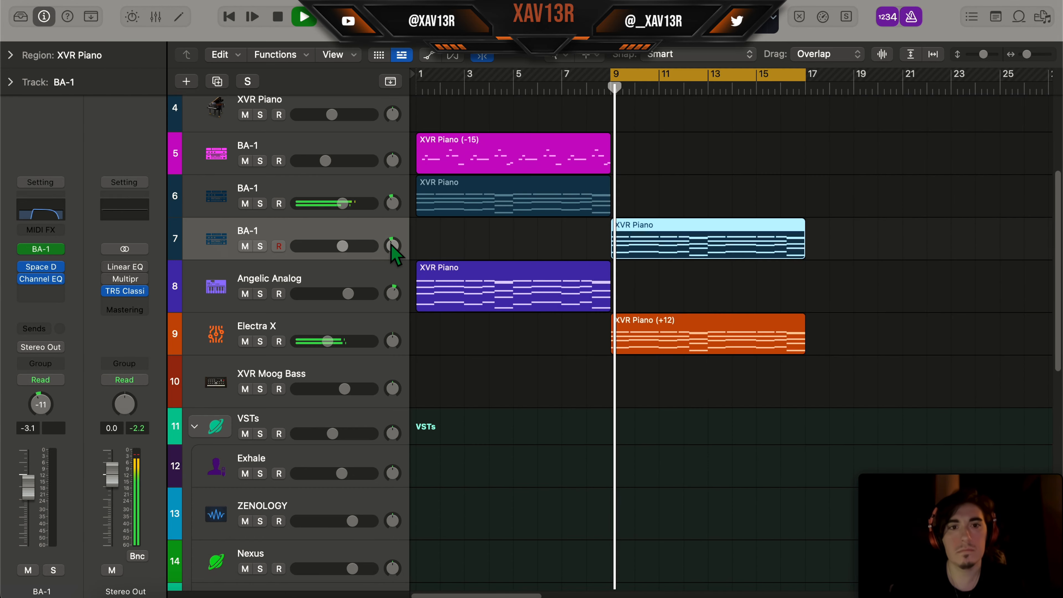
Centre the pan of the BA-1 track that holds the chord region at bar 9
left_click_drag(393, 246, 393, 242)
key("space")
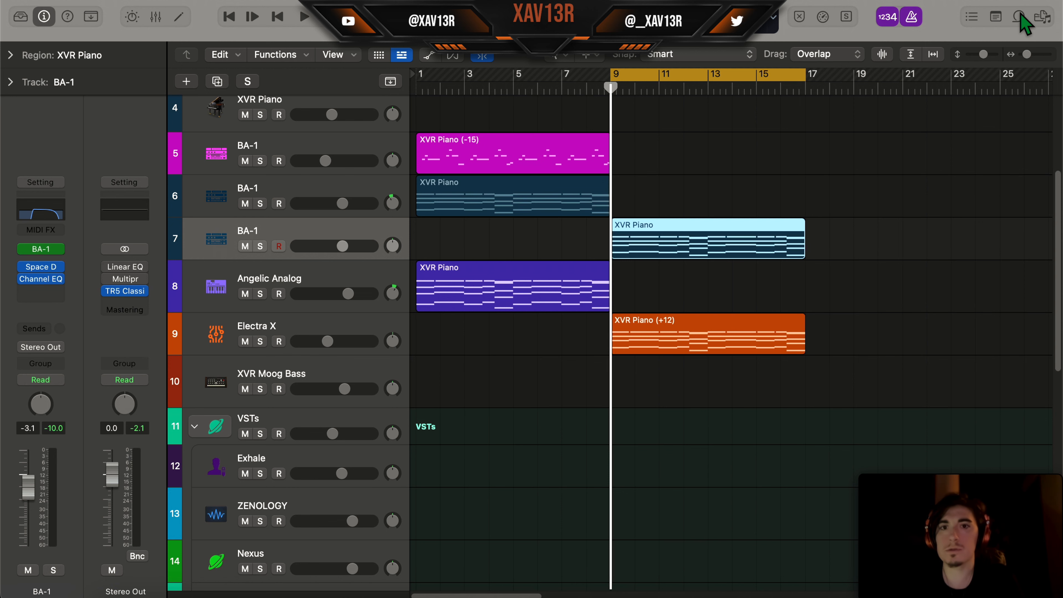
Pick a vocal sample from the Loop Browser for the .Wav Sample track and review the samples over bars 9 to 17
left_click(1019, 17)
left_click(1012, 54)
scroll(963, 251, "down", 4)
scroll(963, 377, "down", 4)
left_click(963, 406)
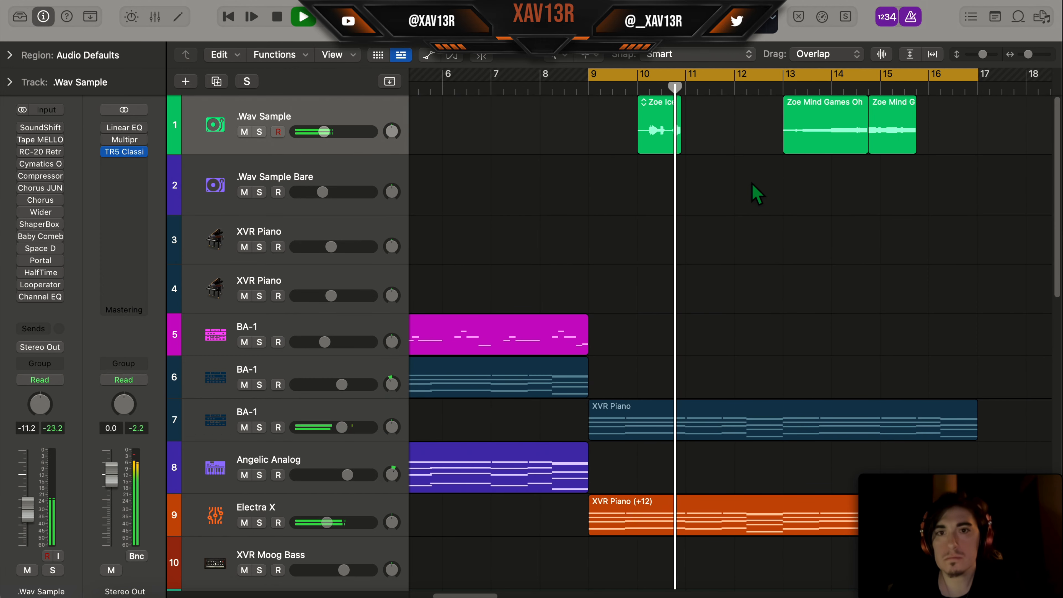
scroll(756, 195, "right", 3)
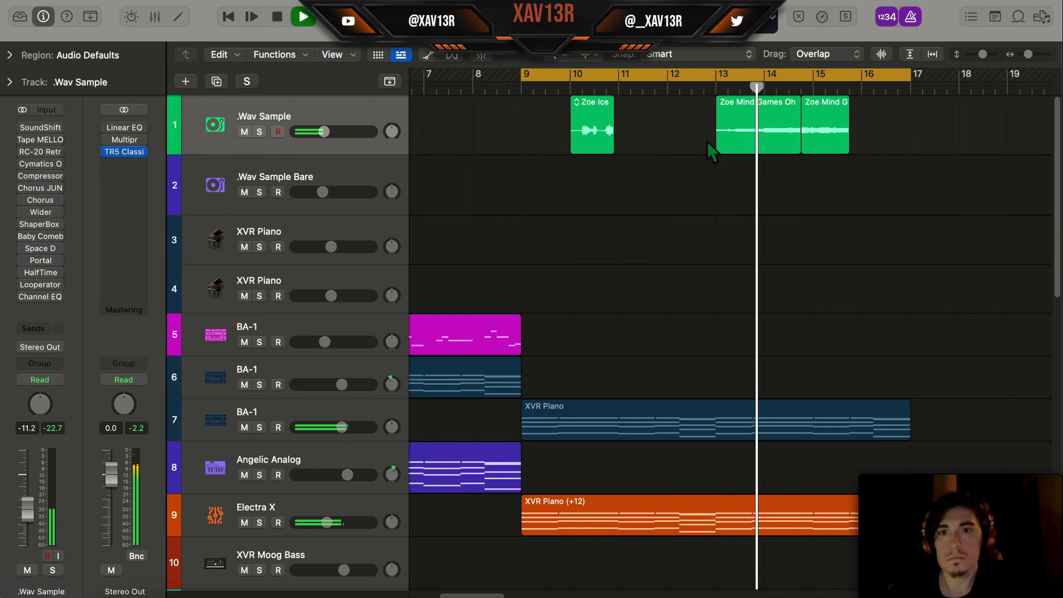
scroll(709, 141, "right", 1)
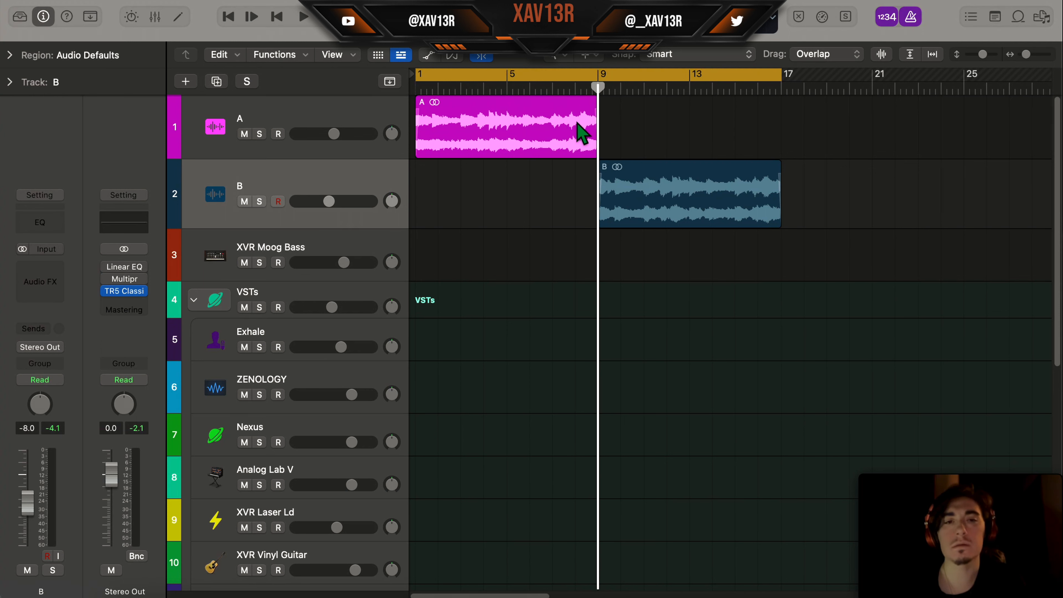
Add a Platinum Digital Compressor to track A and adjust its threshold, make-up gain, ratio and attack
left_click(451, 125)
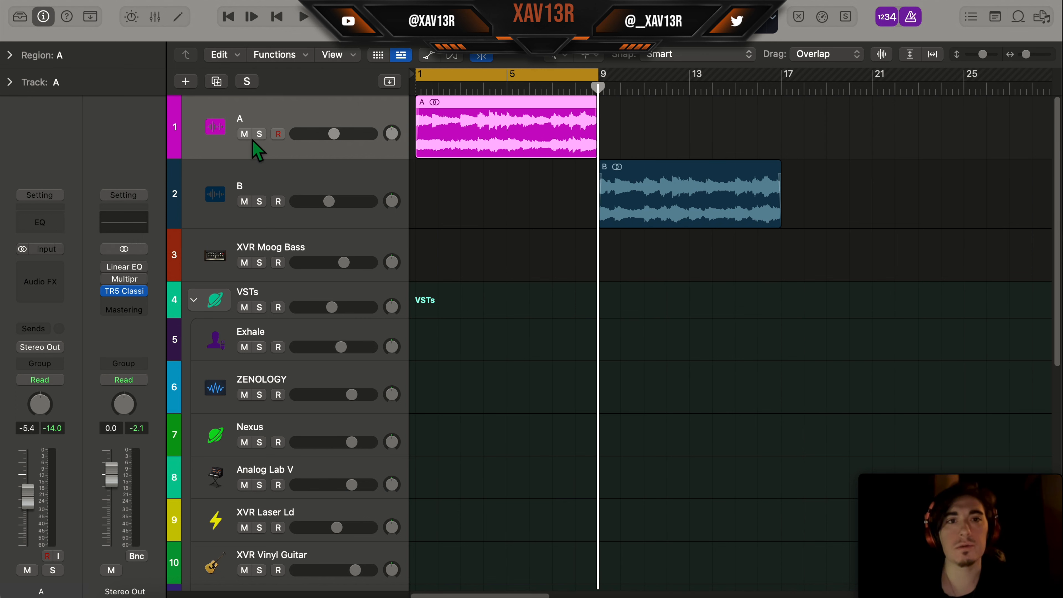
left_click(48, 206)
left_click_drag(364, 379, 368, 382)
left_click_drag(586, 372, 599, 379)
mouse_move(477, 371)
left_mouse_down()
mouse_move(481, 402)
mouse_move(485, 366)
left_mouse_up()
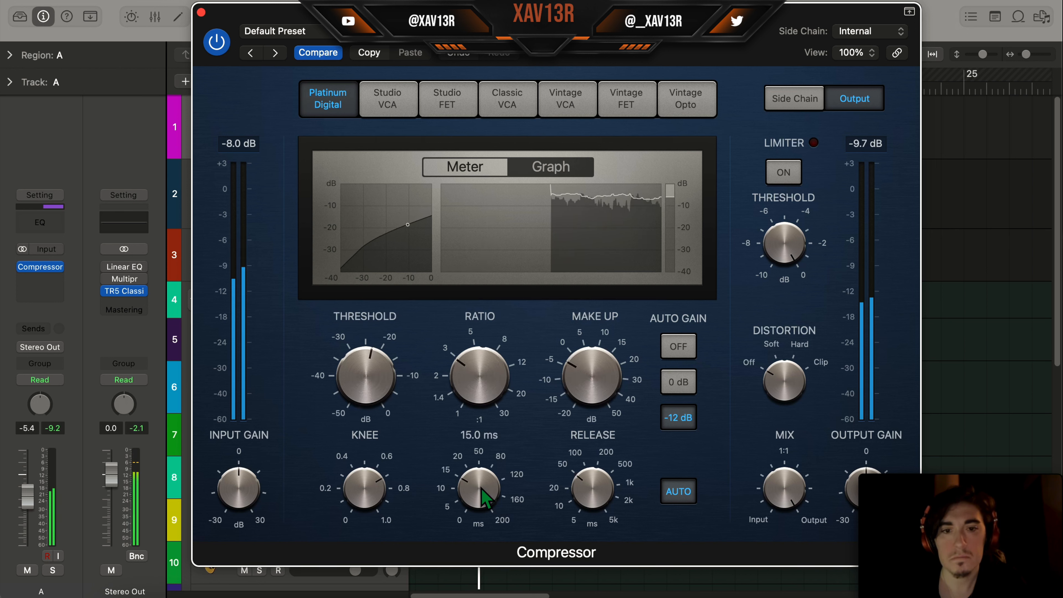
left_click_drag(485, 499, 482, 502)
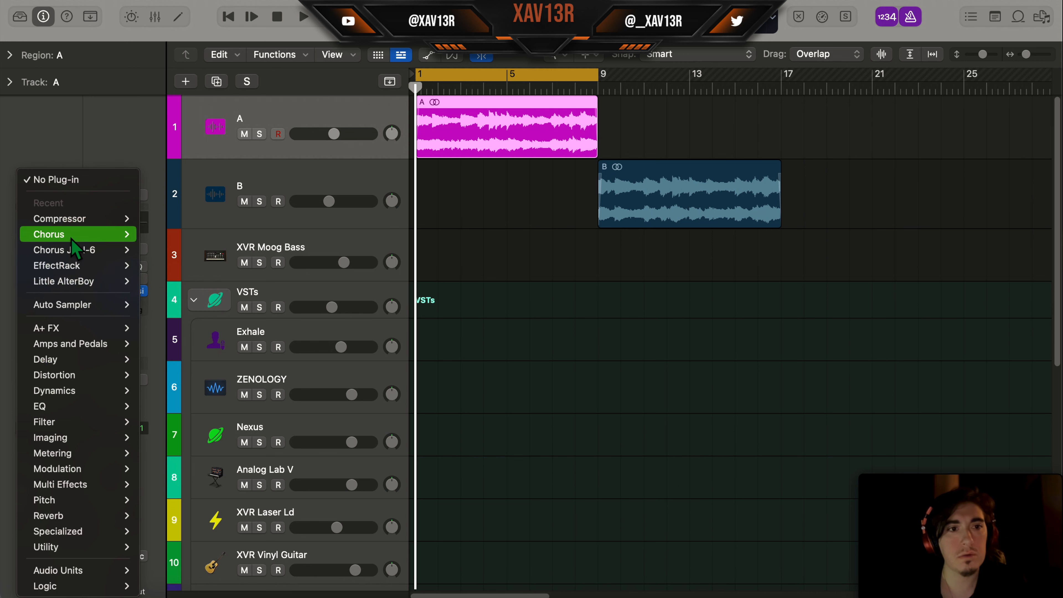
Add a stereo Chorus after the compressor on track A and set its mix to 35%
mouse_move(72, 236)
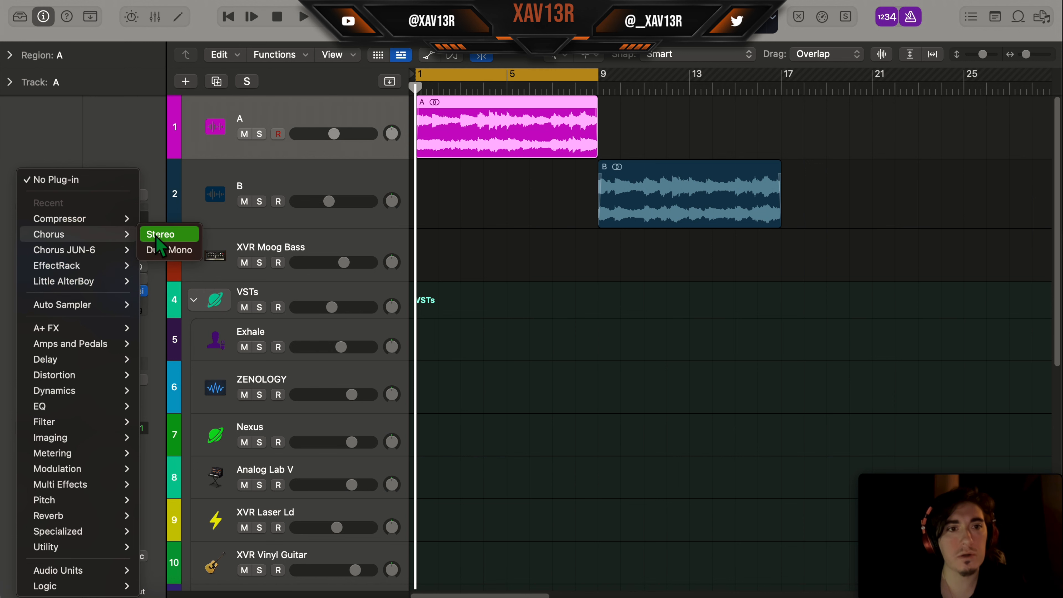
left_click(160, 234)
key("space")
left_click_drag(818, 345, 812, 369)
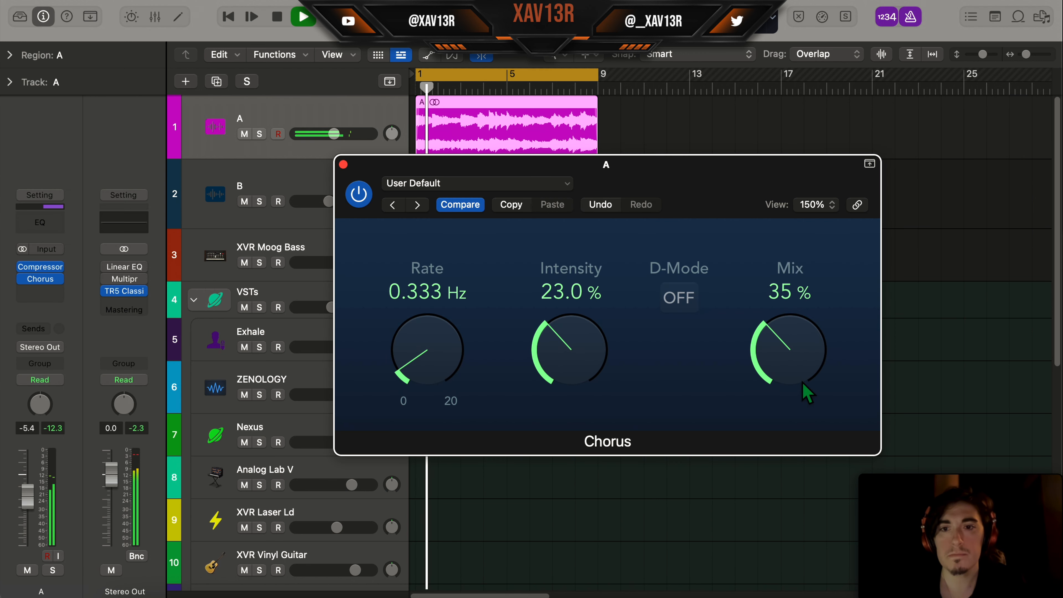
left_click(343, 164)
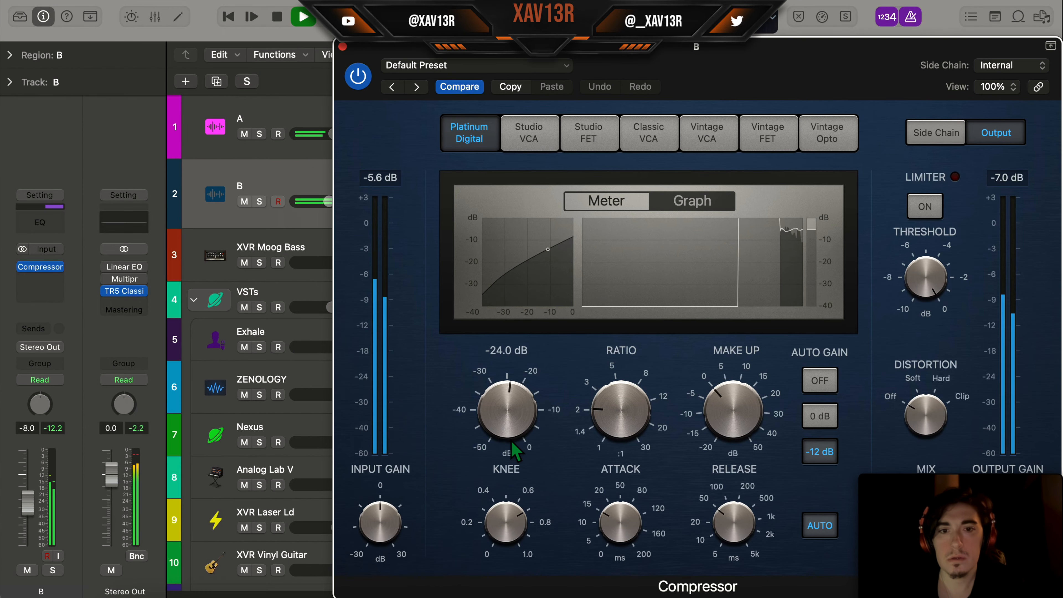
Adjust the compressor on track B, including a 6.5 ms attack, and set the following Chorus mix to 26%
left_click_drag(511, 441, 511, 438)
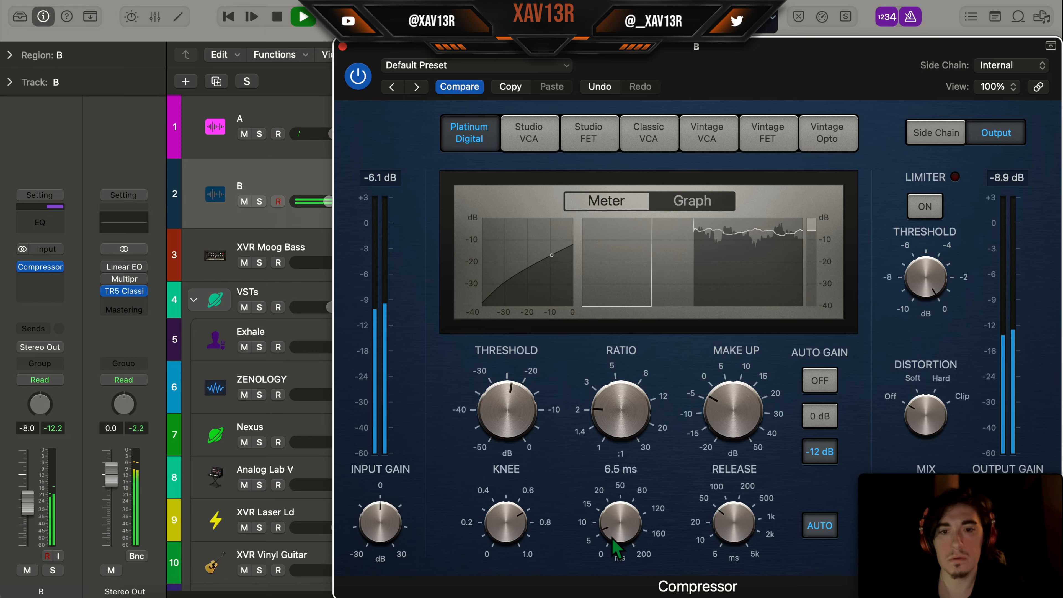
left_click_drag(341, 51, 204, 15)
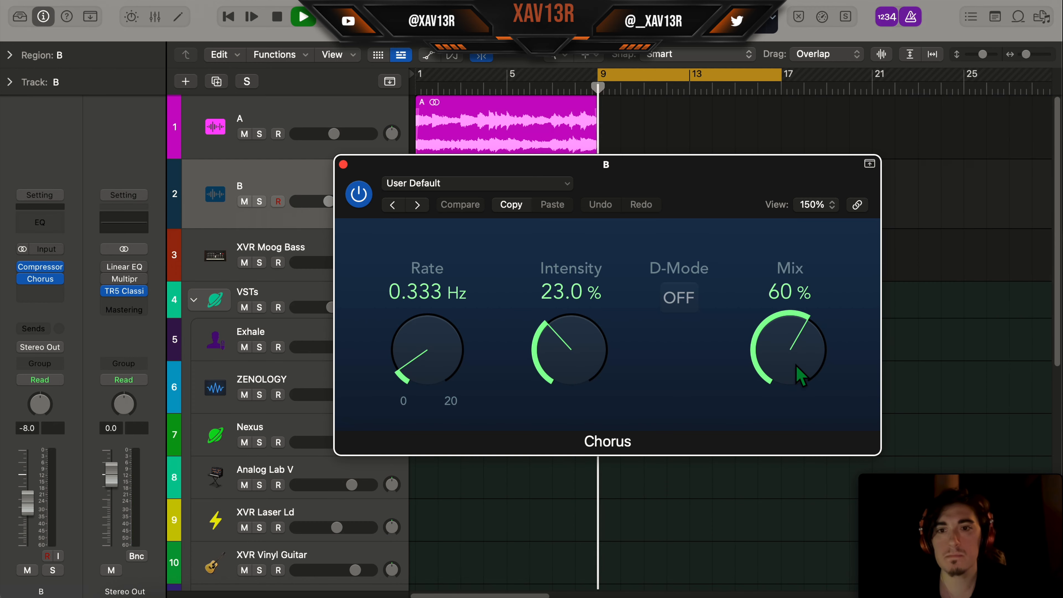
left_click_drag(802, 373, 810, 425)
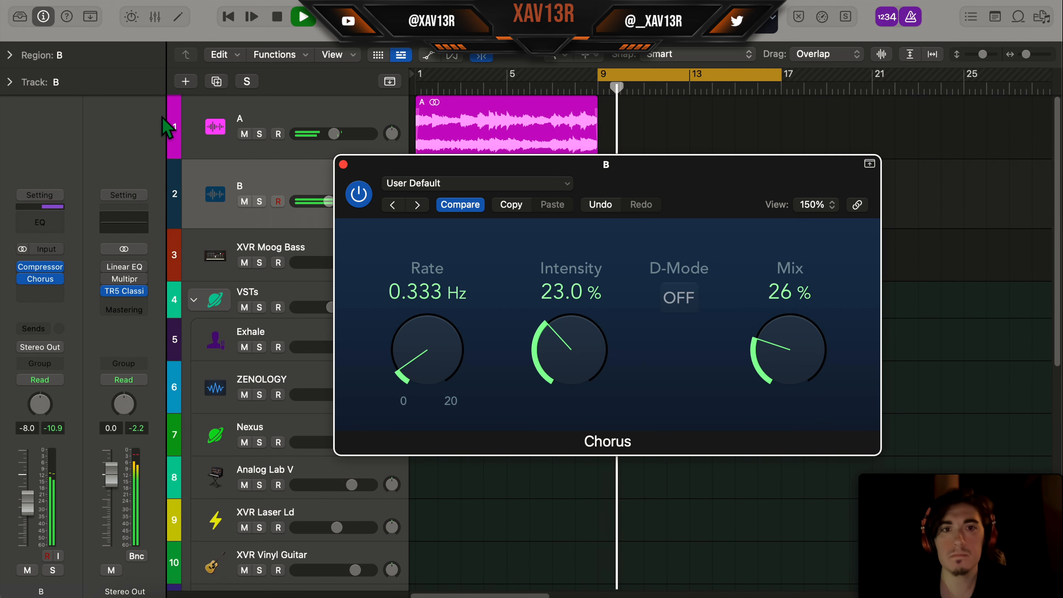
left_click(343, 164)
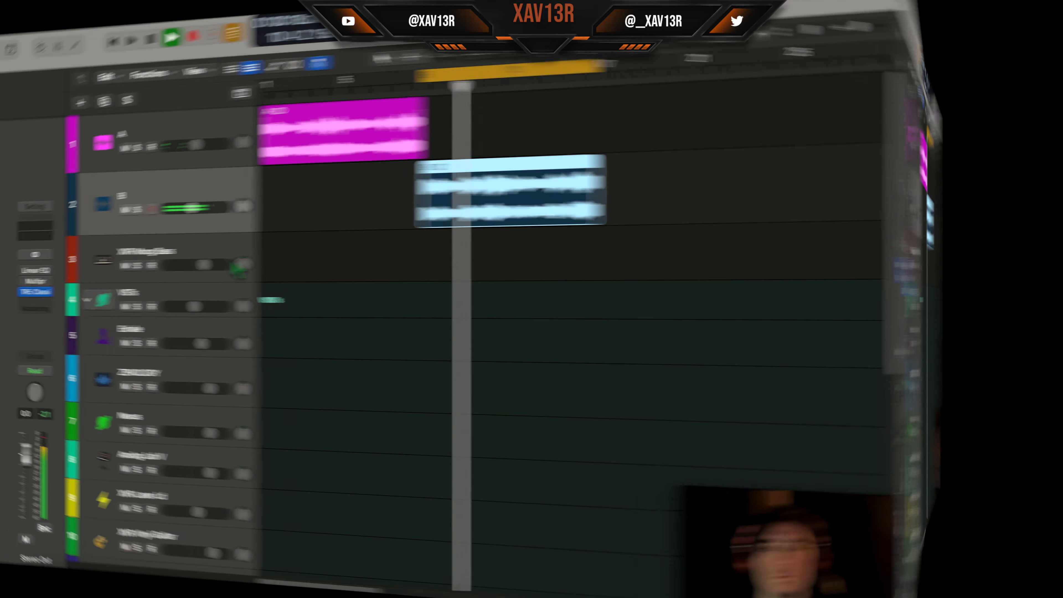
Bounce the A region in place with its effects
right_click(515, 123)
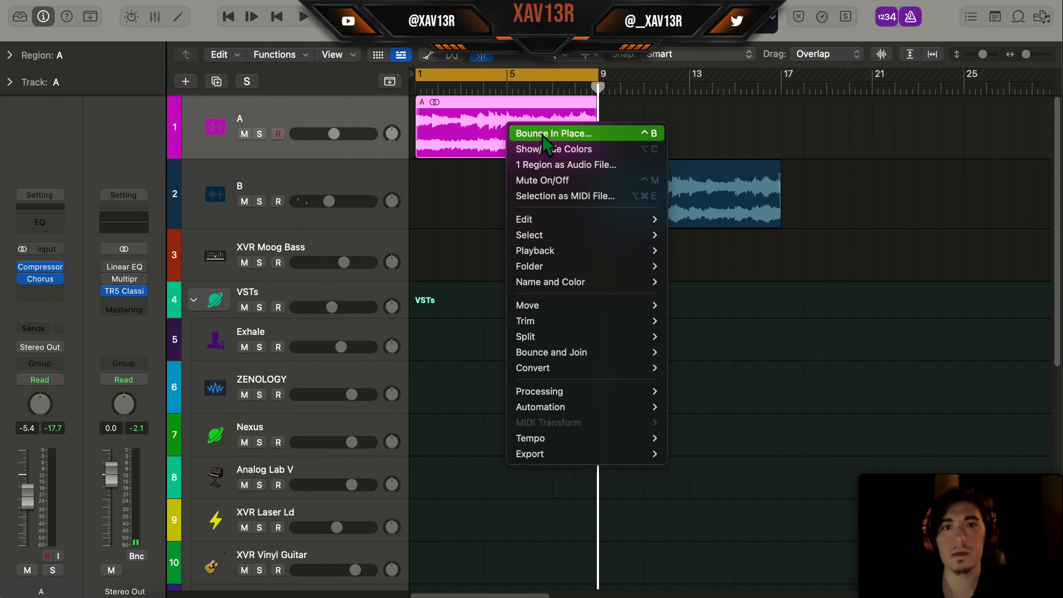
left_click(553, 130)
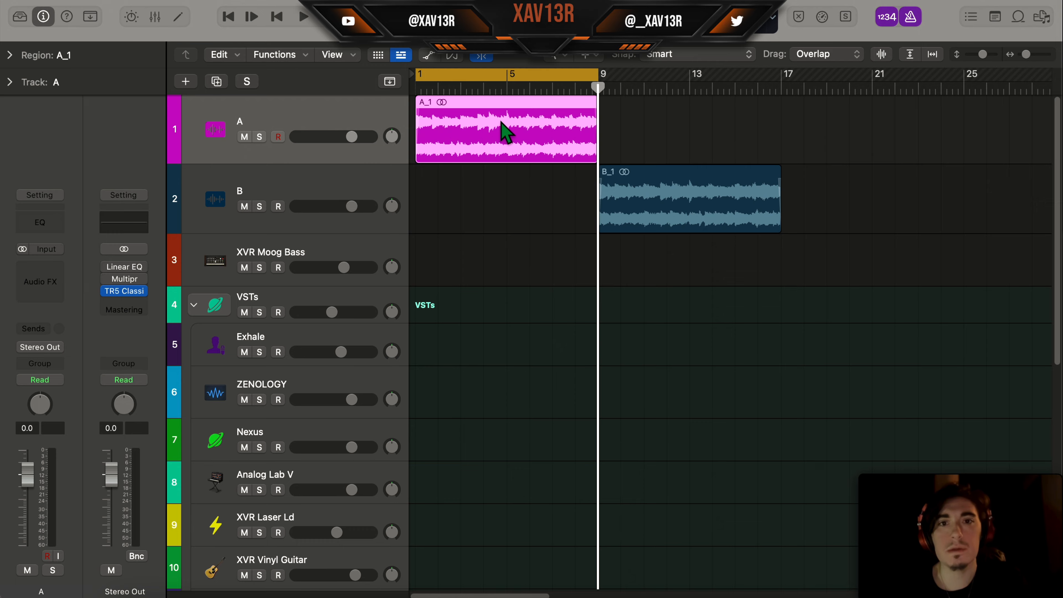
Cut short slices from the bounced A region just before bars 5 and 7, and reverse the slice ahead of bar 7
key("super+Right")
key("super+Right")
scroll(501, 125, "left", 6)
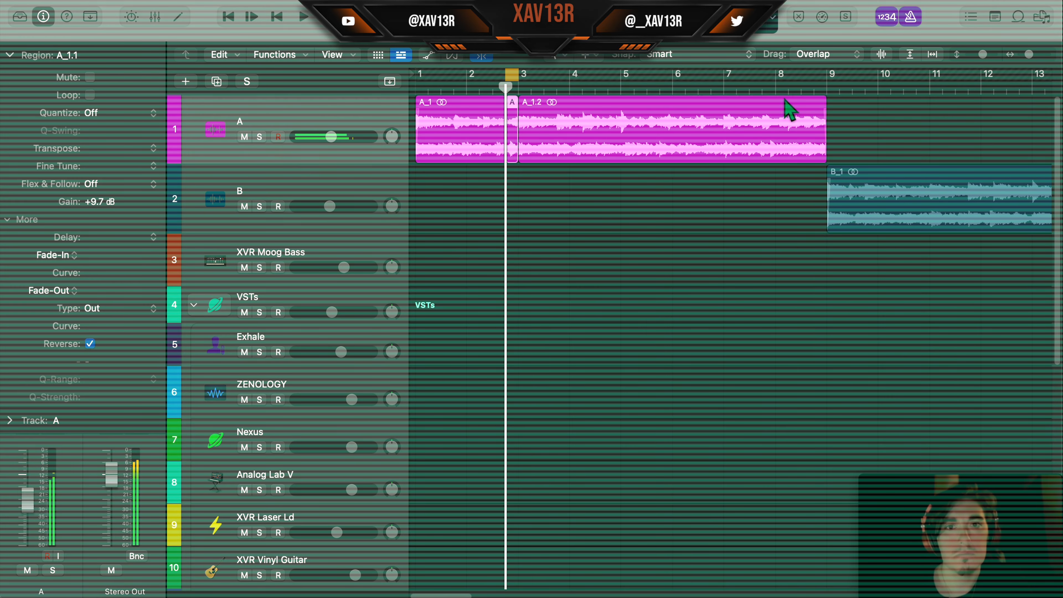
left_click(595, 88)
key("super+t")
key("super+u")
key("super+Right")
key("super+Right")
left_click_drag(585, 157, 636, 158)
key("super+u")
key("super+u")
key("space")
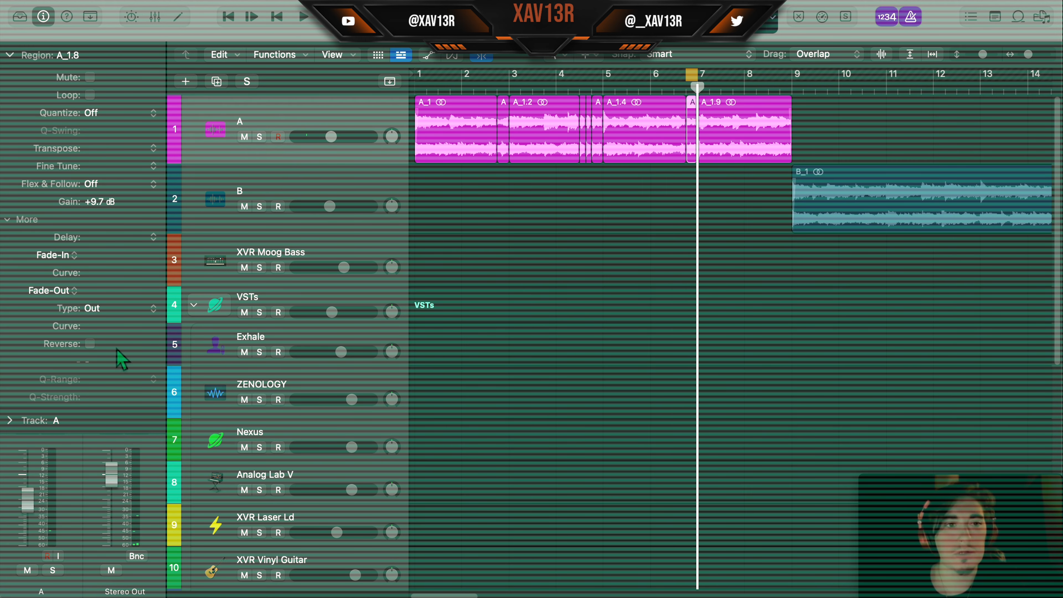
left_click(90, 344)
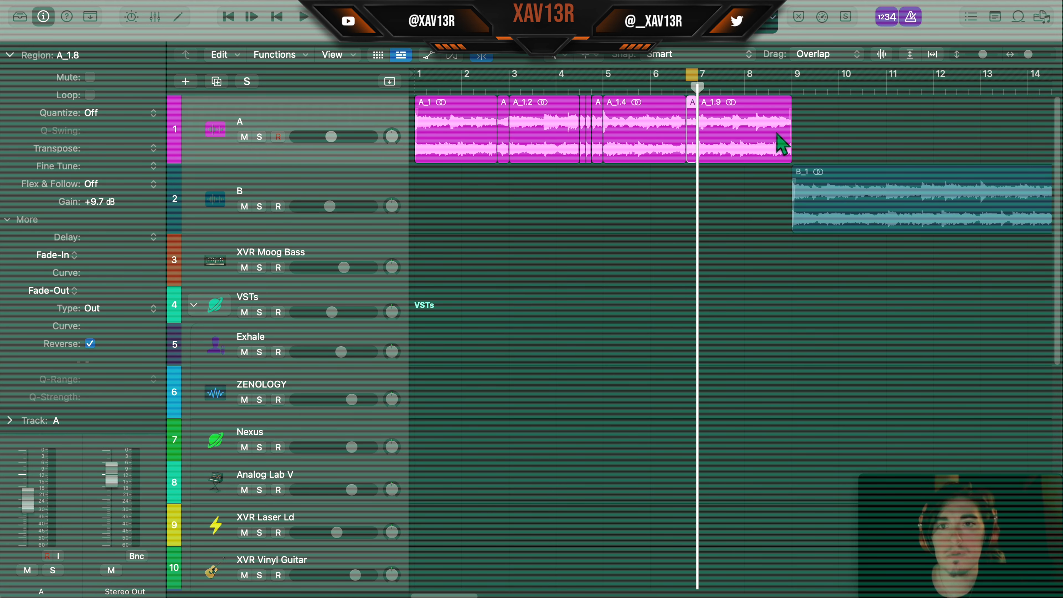
key("space")
Cut the last half bar of track A before bar 9 into short slices and audition them in a cycle
left_click(776, 133)
key("super+u")
scroll(790, 140, "up", 5)
left_click(710, 86)
key("super+t")
key("super+u")
left_click(752, 86)
key("super+t")
left_click_drag(721, 145, 765, 146)
mouse_move(751, 159)
left_mouse_down()
mouse_move(731, 159)
mouse_move(742, 145)
left_mouse_up()
left_click(767, 139)
left_click_drag(884, 137, 713, 145)
key("super+u")
key("space")
key("space")
left_click(794, 135)
scroll(795, 136, "down", 5)
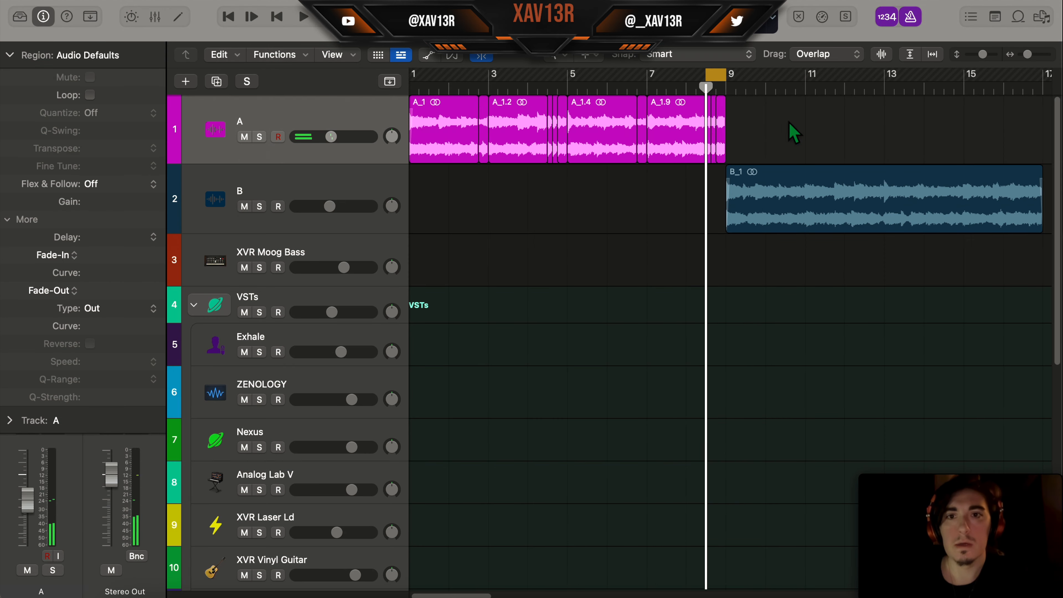
Set the cycle range around all the slices of the A section, leaving out the B region
key("super+a")
key("super+u")
left_click(822, 180, "shift")
key("super+u")
scroll(833, 107, "right", 3)
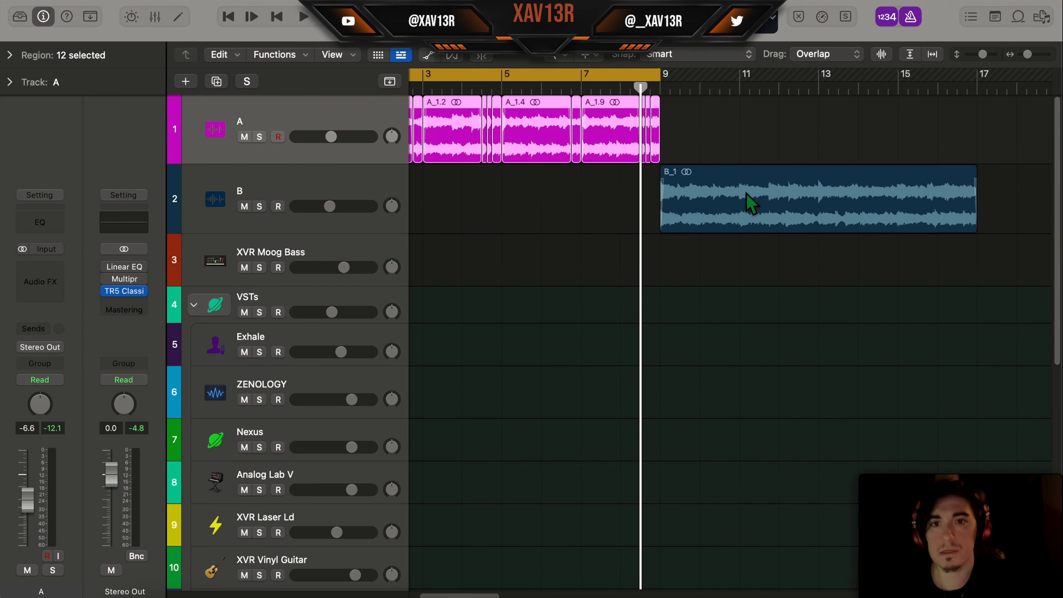
Set the cycle range to the B section from bar 9 to 17 and play back its slices
left_click(746, 190)
key("super+u")
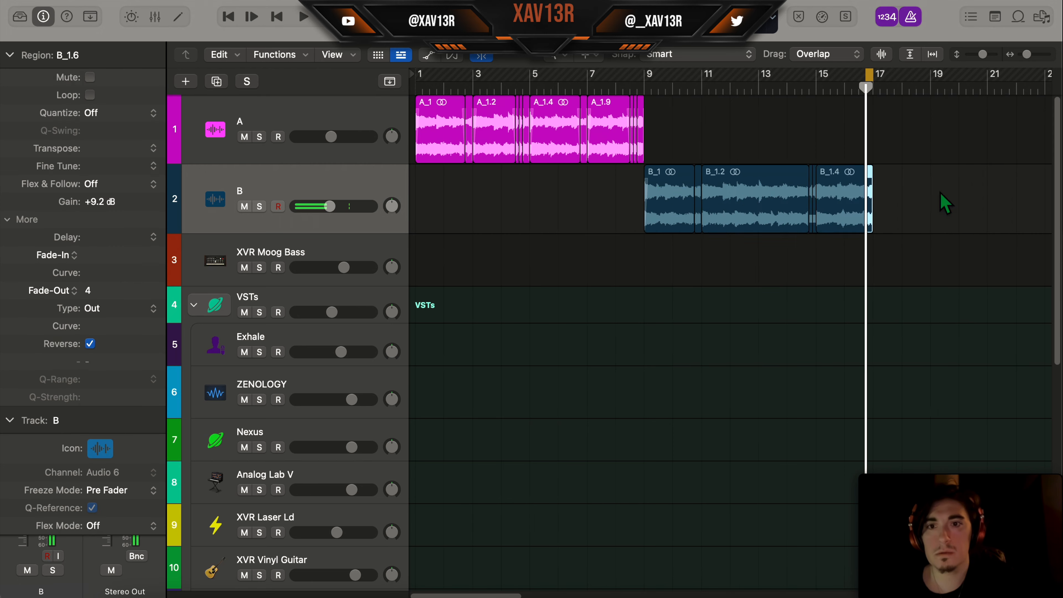
left_click_drag(942, 204, 591, 209)
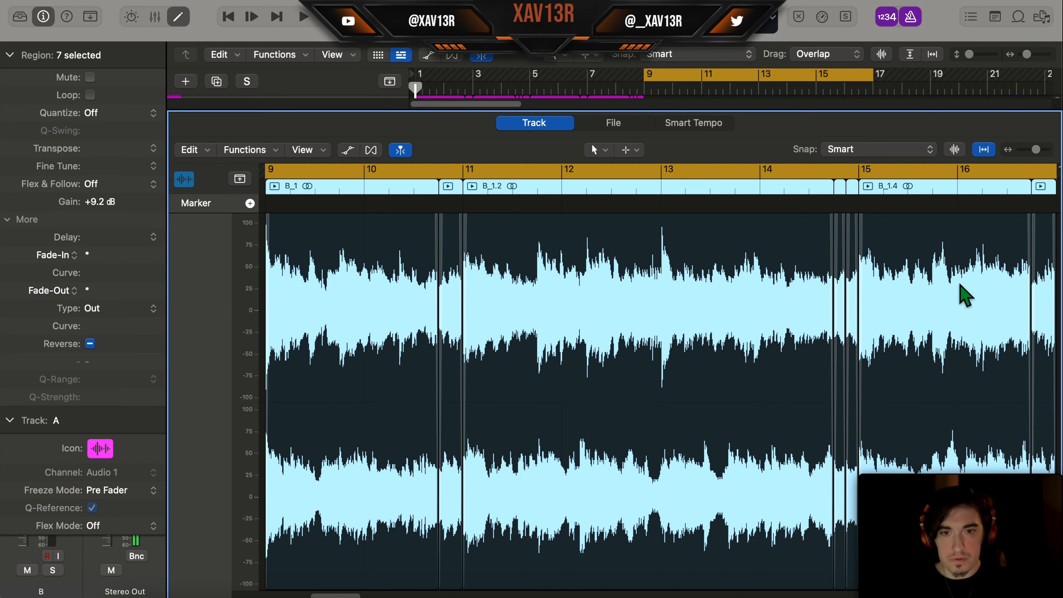
key("space")
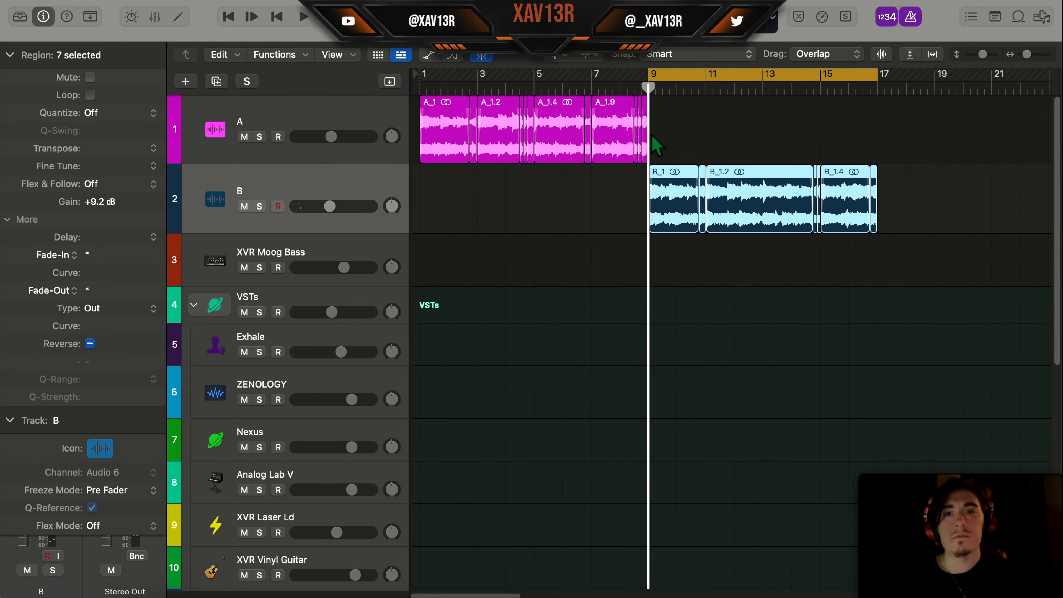
Select all slices on tracks A and B and set the cycle range around both sections
left_click_drag(963, 113, 389, 251)
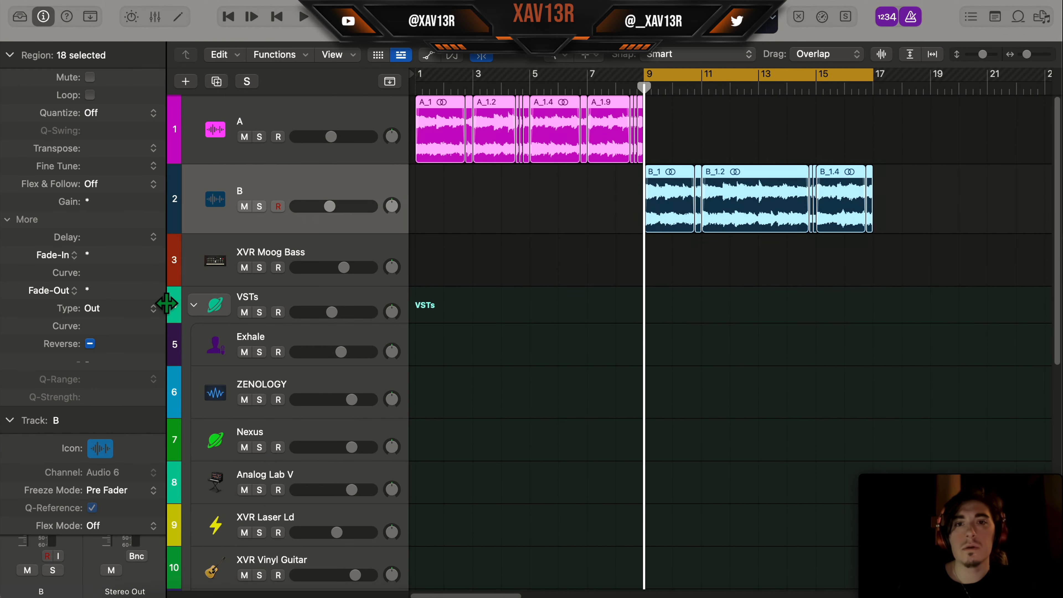
key("super+u")
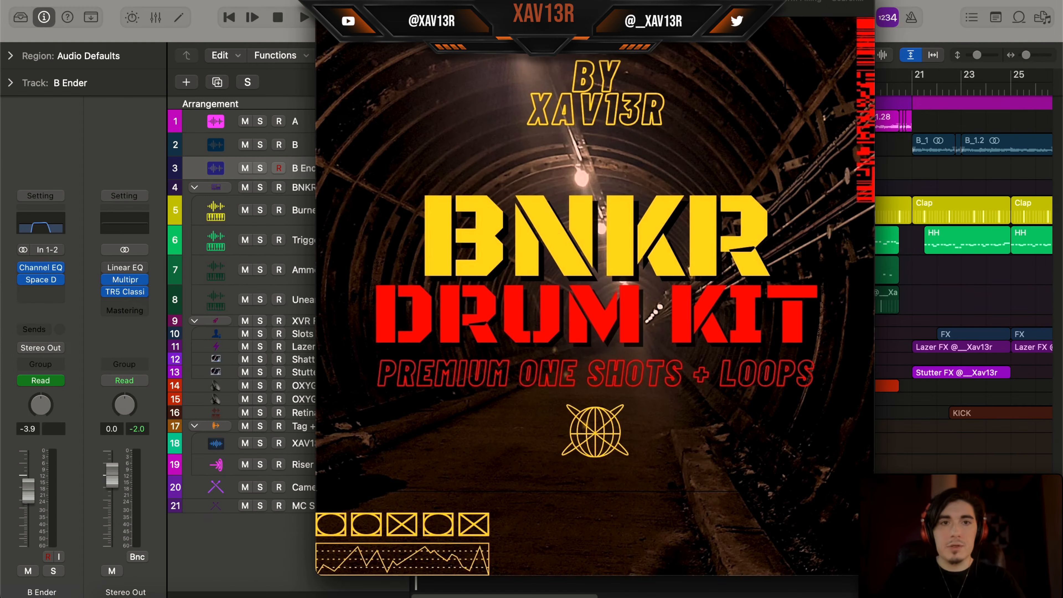